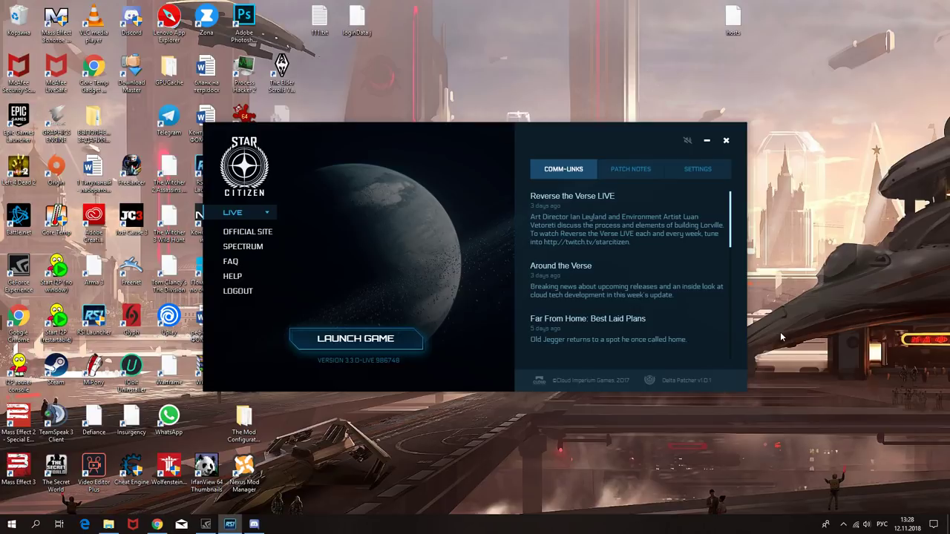
Switch to the File Explorer window showing C:\Windows\System32\drivers\etc, reveal its full path, and select the hosts file
mouse_move(108, 524)
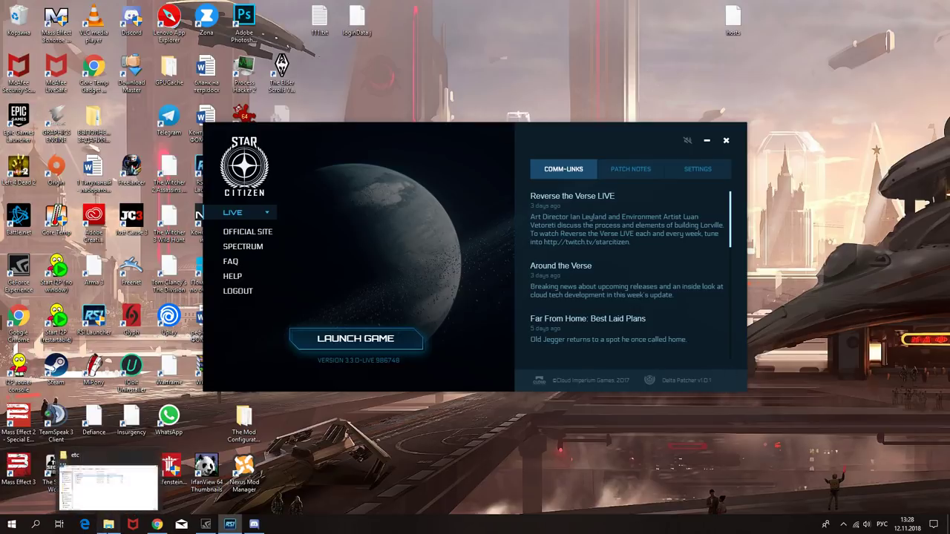
left_click(108, 488)
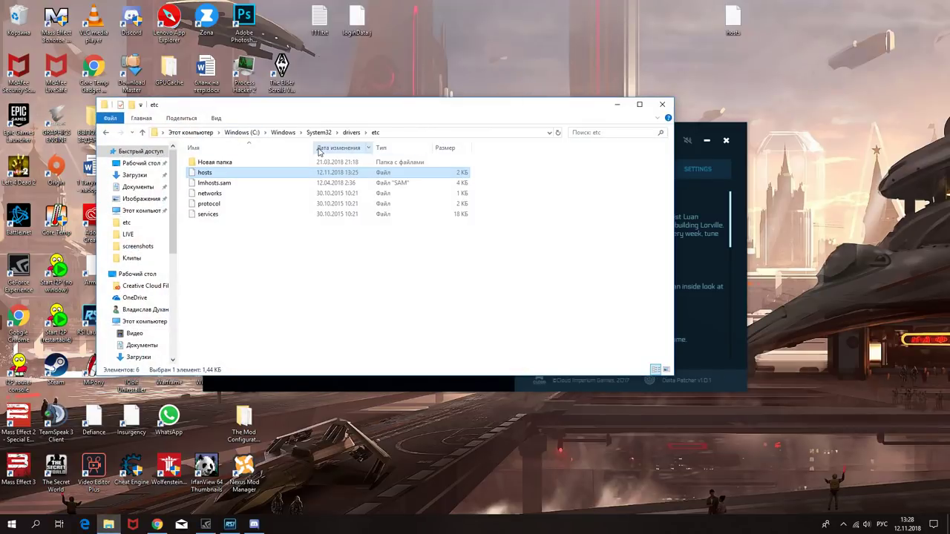
left_click(395, 135)
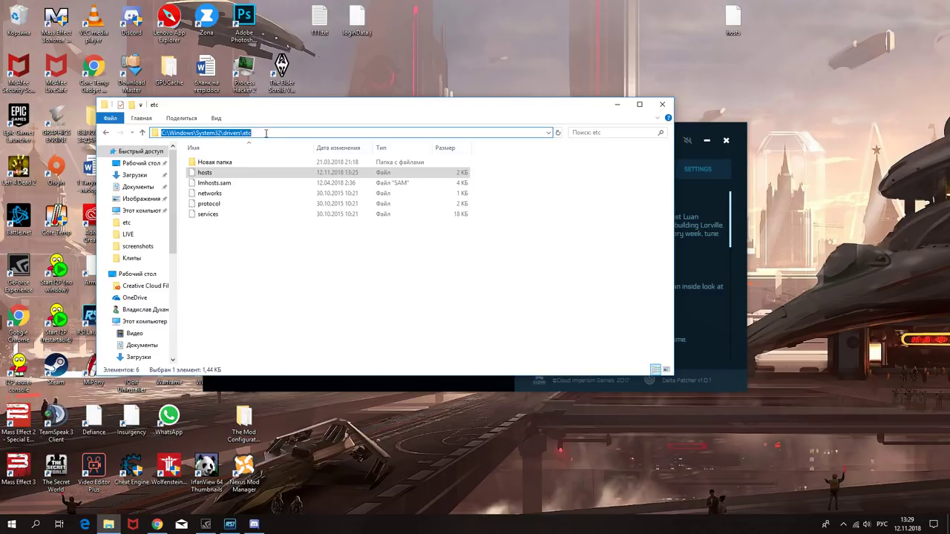
left_click(261, 175)
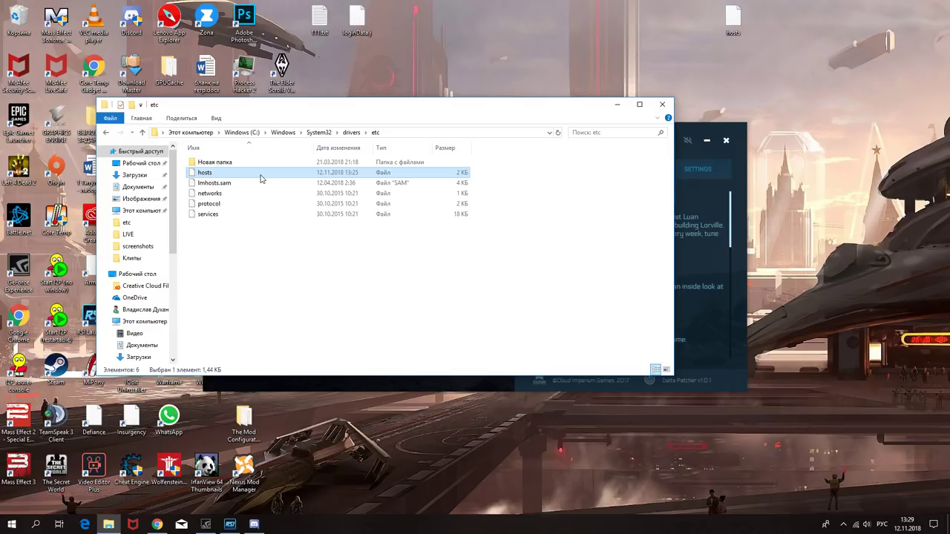
Open the desktop copy of the hosts file in Notepad (Блокнот) and go to the entries at its end
left_click(732, 21)
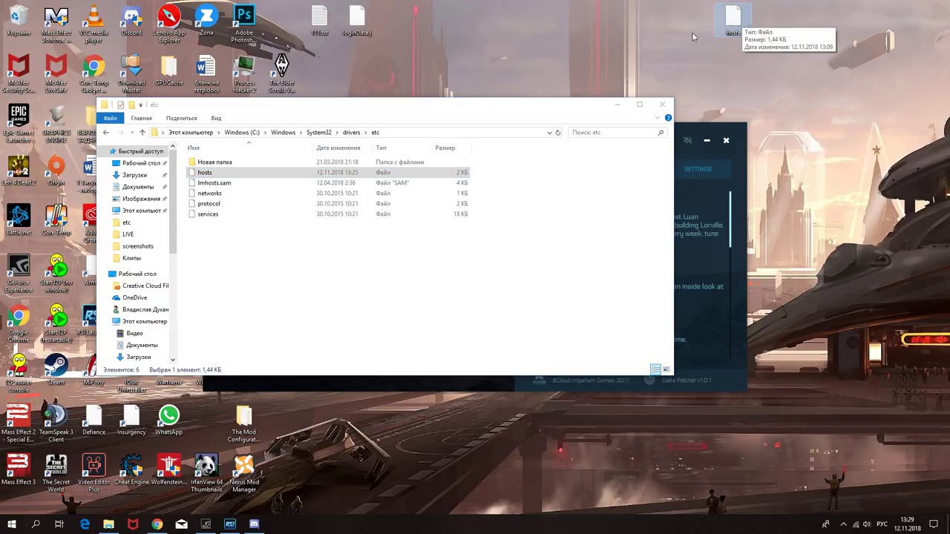
right_click(745, 22)
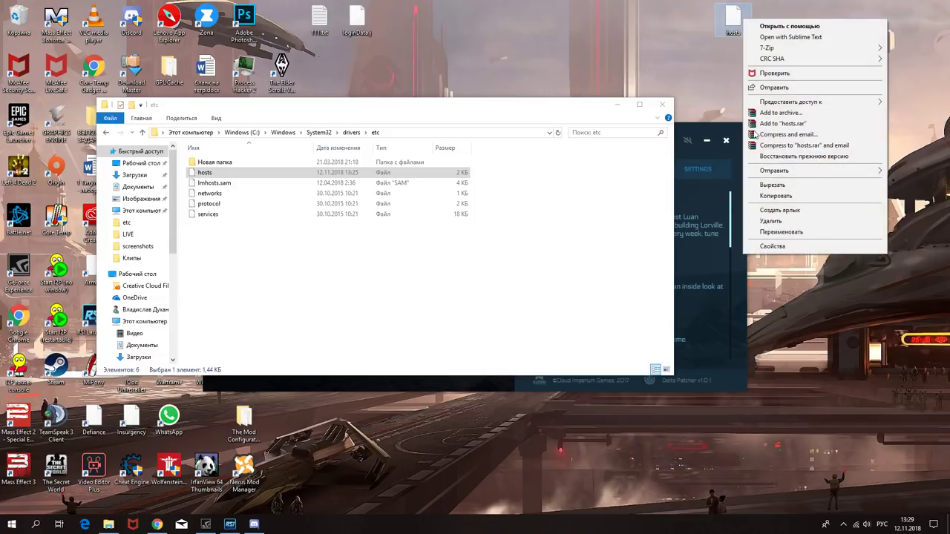
left_click(811, 28)
scroll(542, 250, "down", 5)
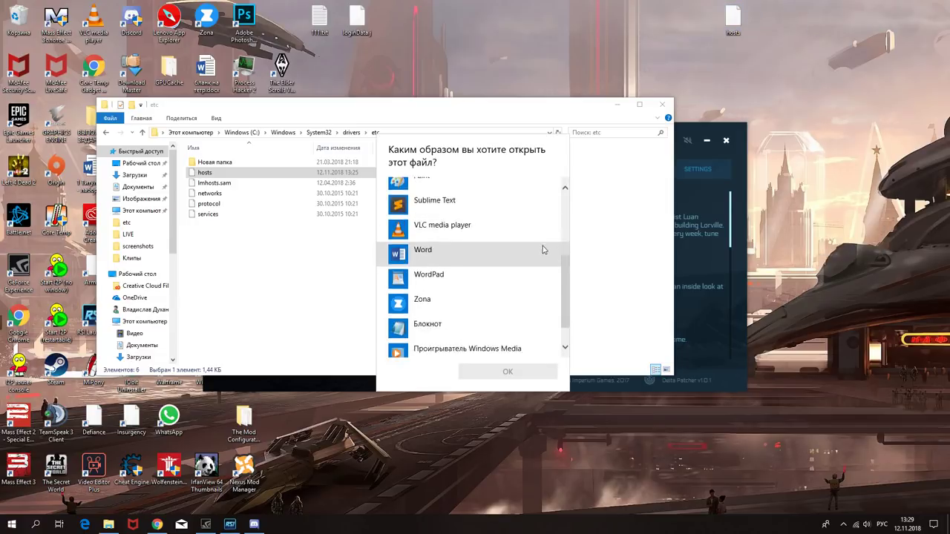
scroll(542, 250, "down", 1)
left_click(449, 300)
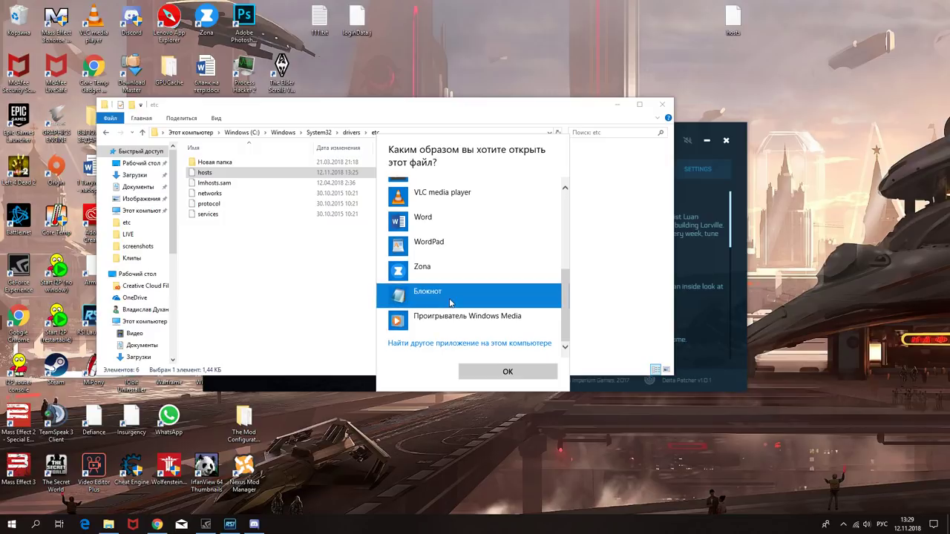
left_click(508, 370)
scroll(364, 203, "down", 4)
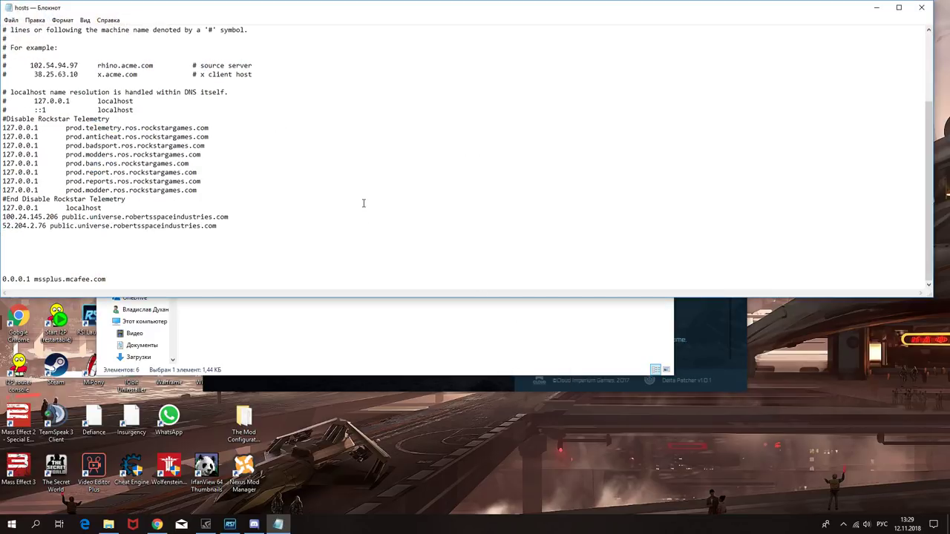
Cut and re-paste the 100.24.145.206 and 52.204.2.76 public.universe.robertsspaceindustries.com entries below the localhost line, then save and close the hosts file
left_click_drag(233, 224, 2, 217)
key("ctrl+c")
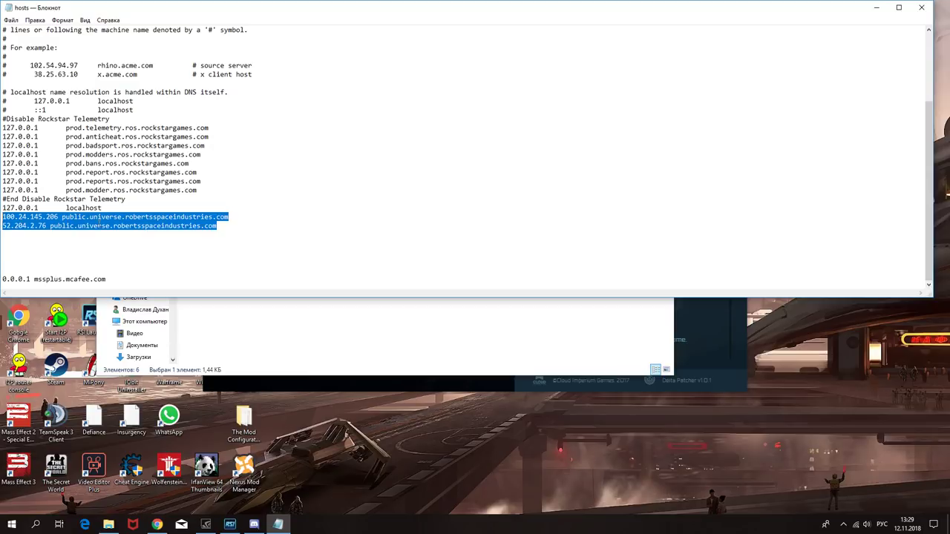
key("Delete")
scroll(99, 224, "up", 4)
scroll(98, 226, "down", 4)
key("ctrl+v")
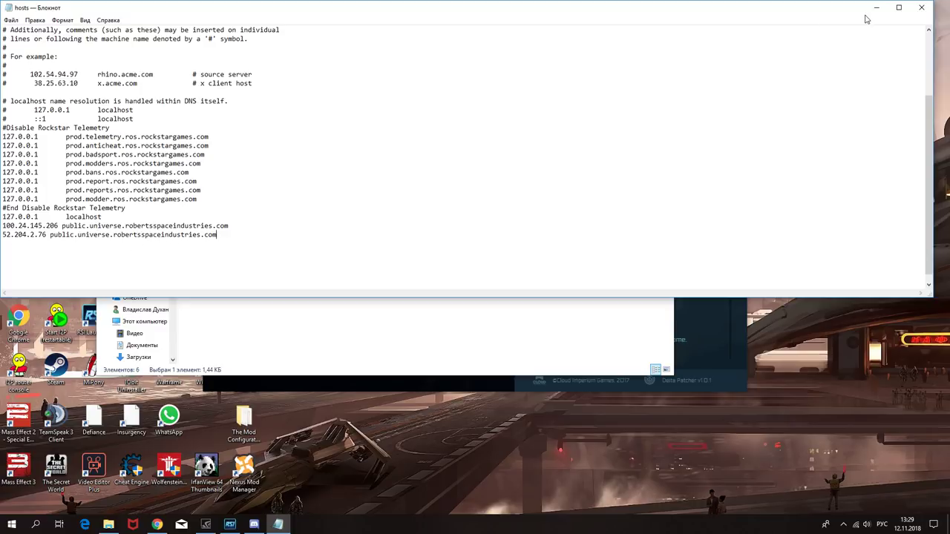
left_click(921, 7)
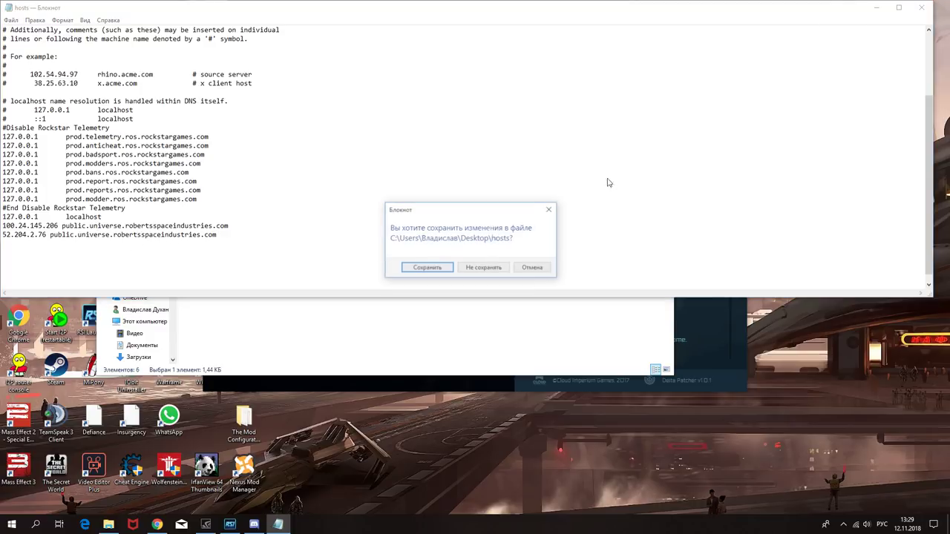
left_click(426, 268)
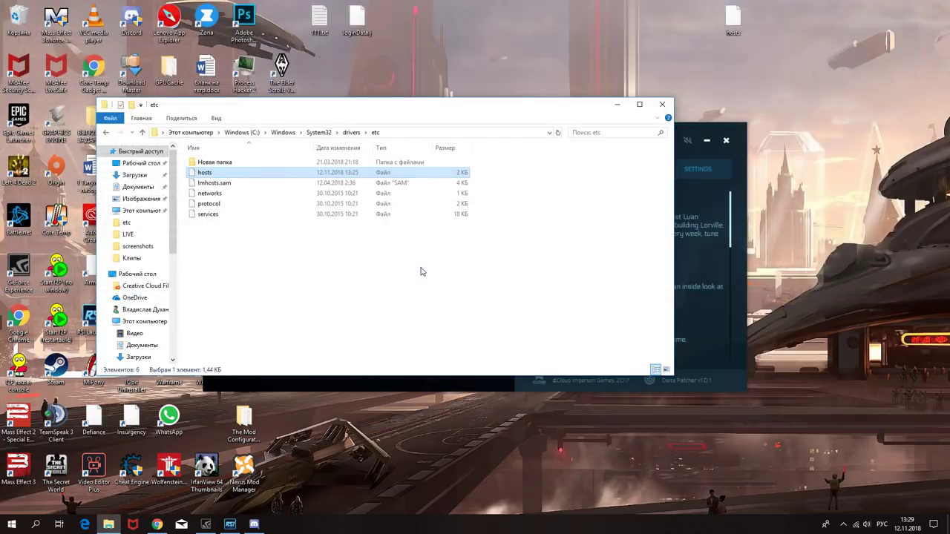
Copy the desktop hosts file into the etc folder, replacing the existing file and granting administrator permission
right_click(750, 12)
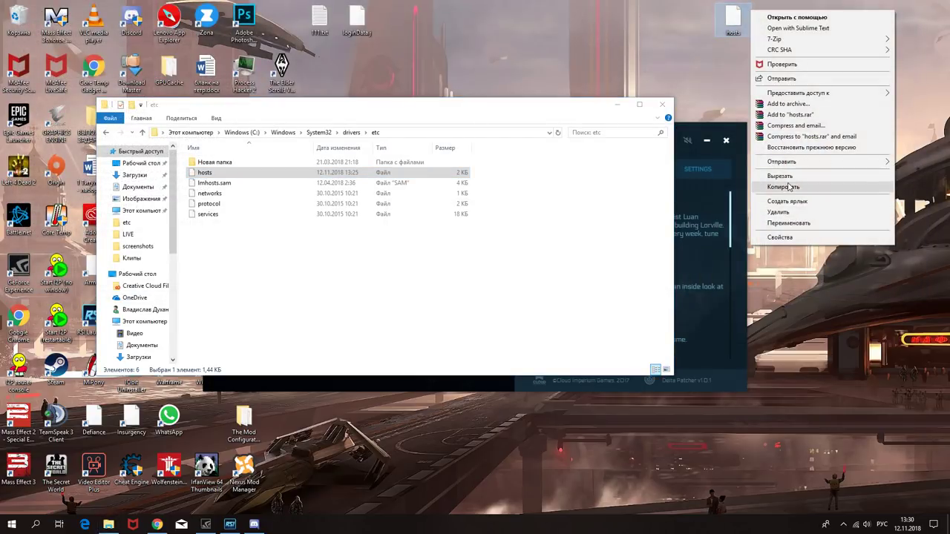
left_click(785, 187)
right_click(541, 184)
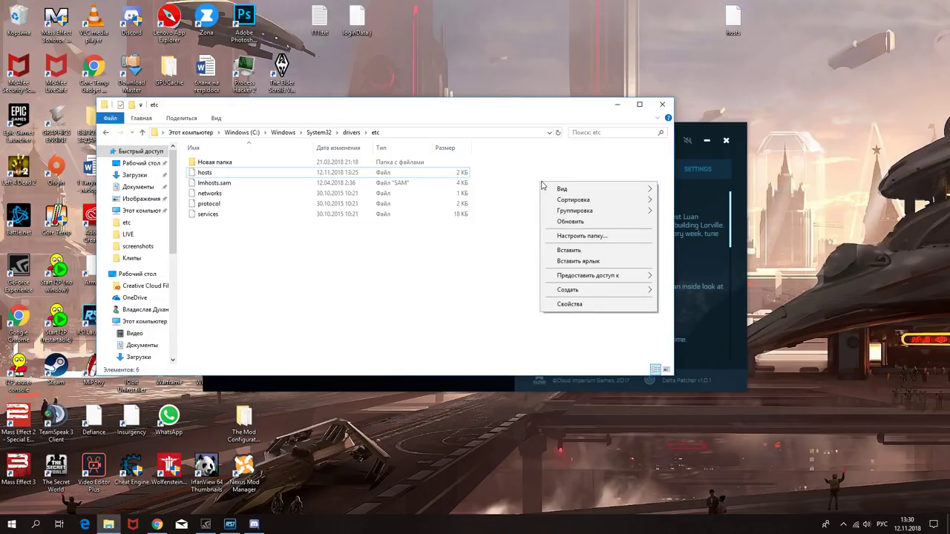
left_click(596, 253)
left_click(414, 182)
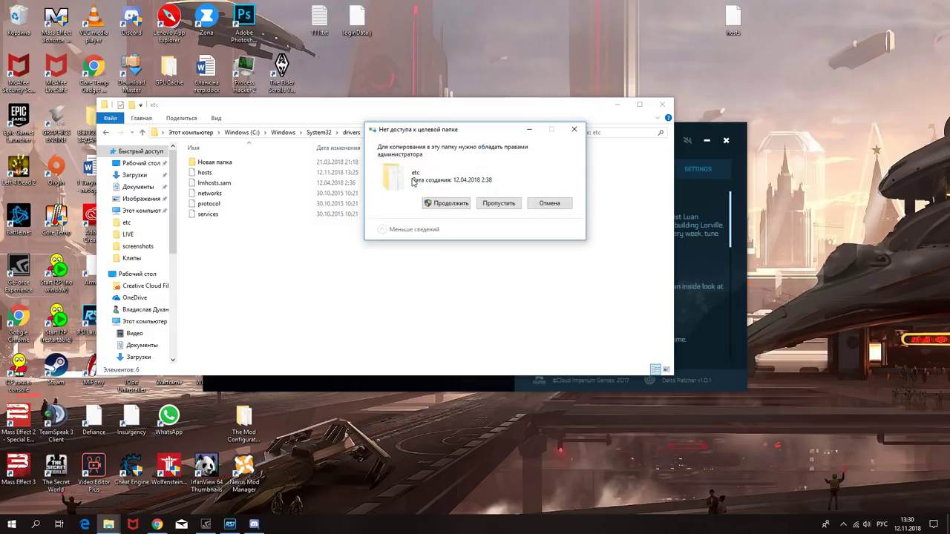
left_click(455, 207)
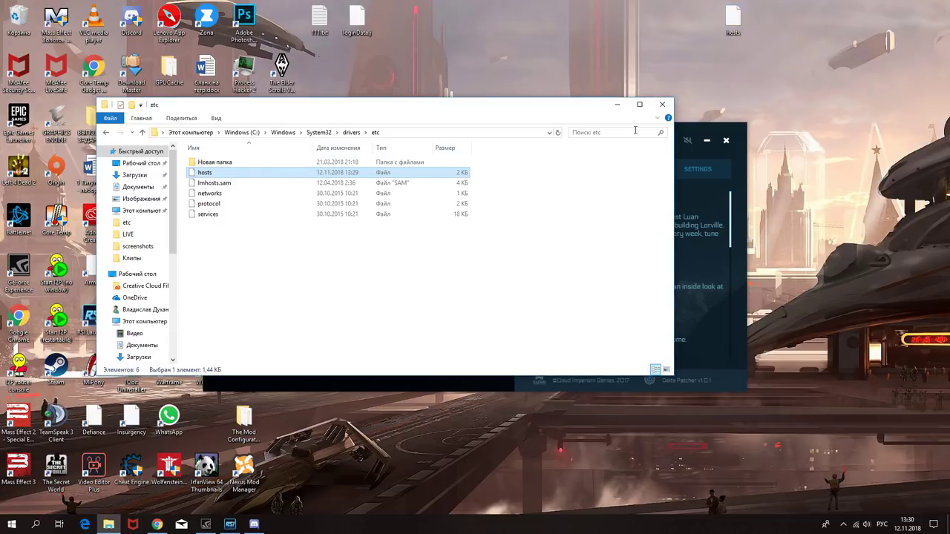
Launch Star Citizen from the RSI Launcher, and exit the game from its main menu once it loads
left_click(621, 106)
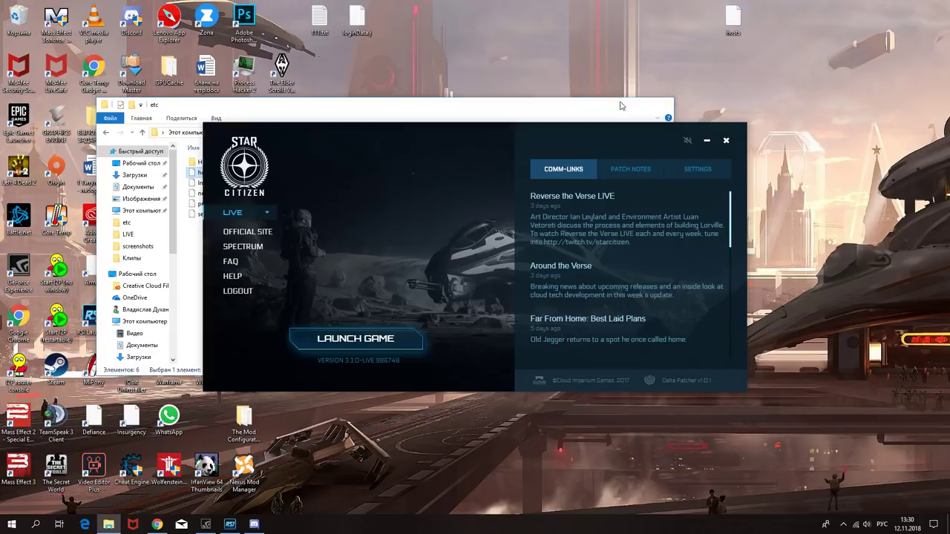
left_click(357, 340)
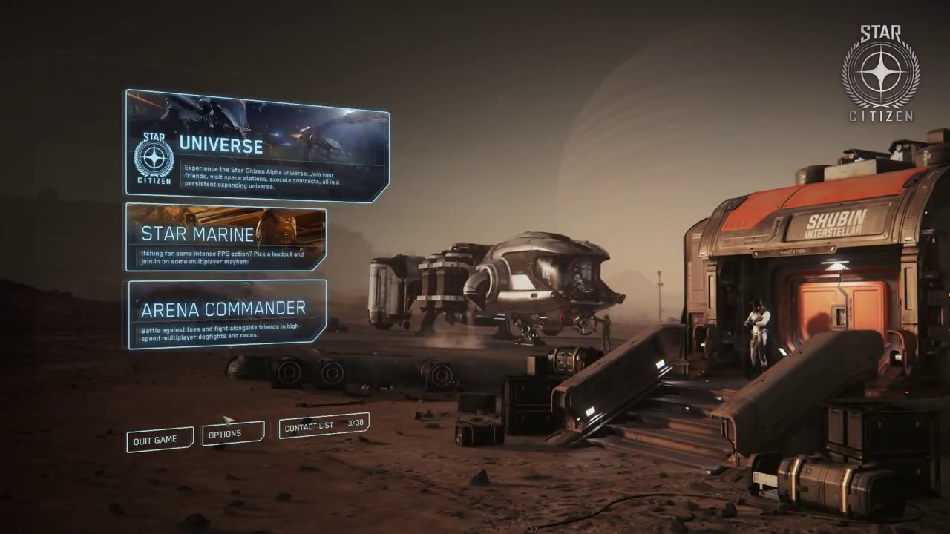
left_click(163, 443)
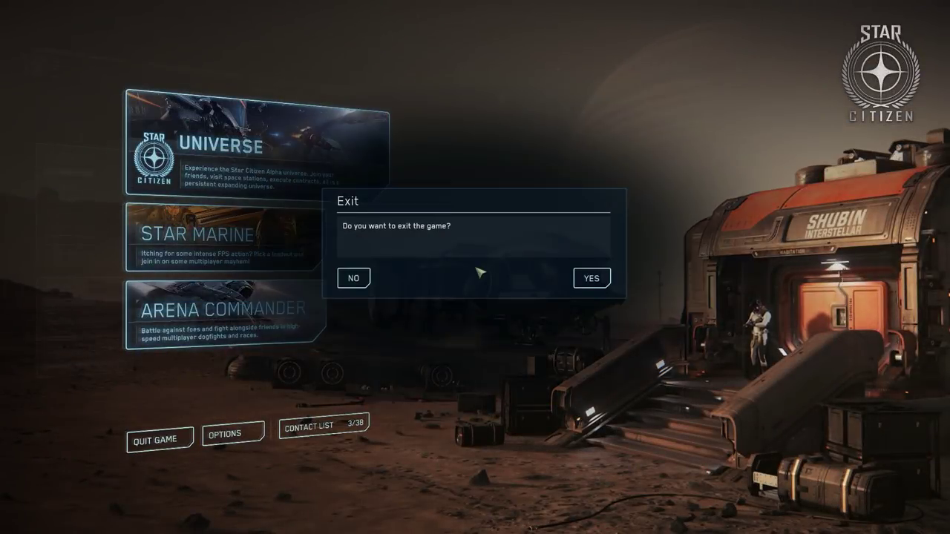
left_click(590, 279)
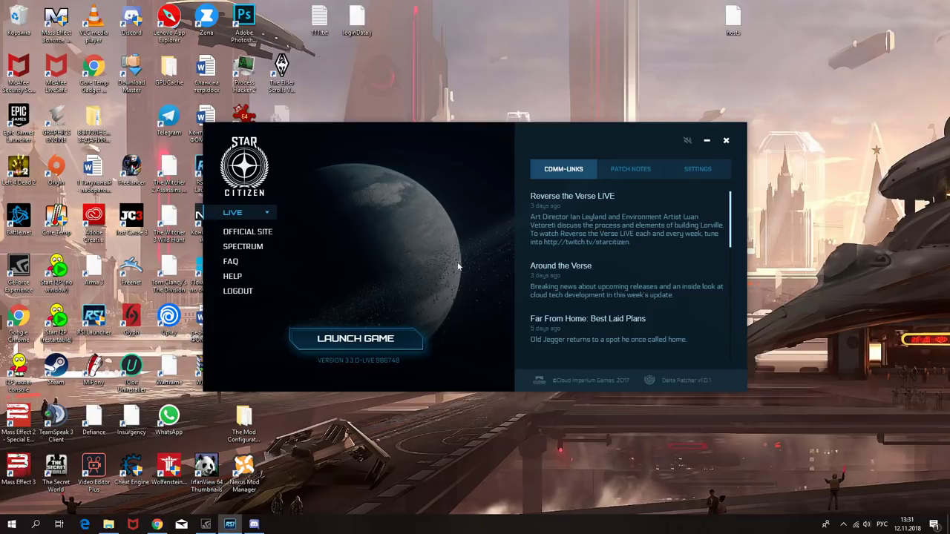
Launch the game again from the Star Citizen launcher
left_click(731, 23)
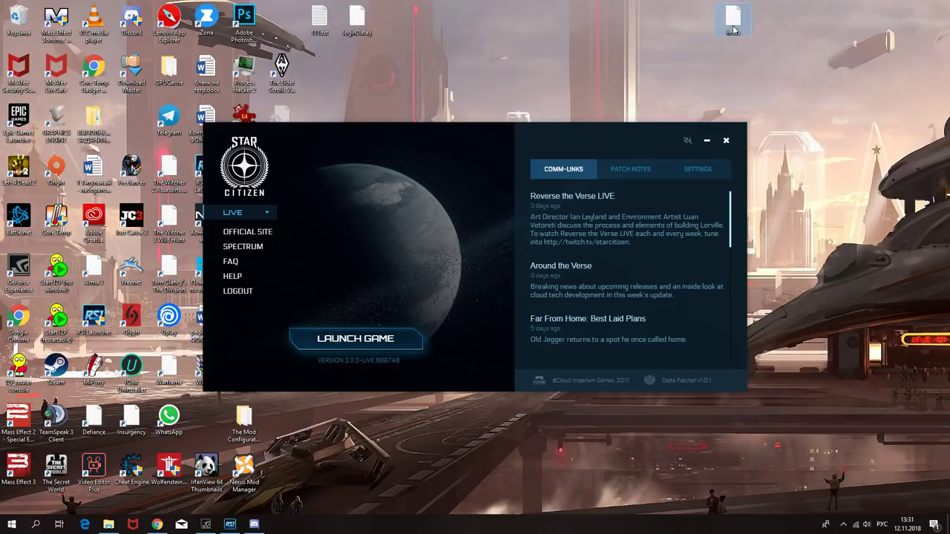
left_click(371, 339)
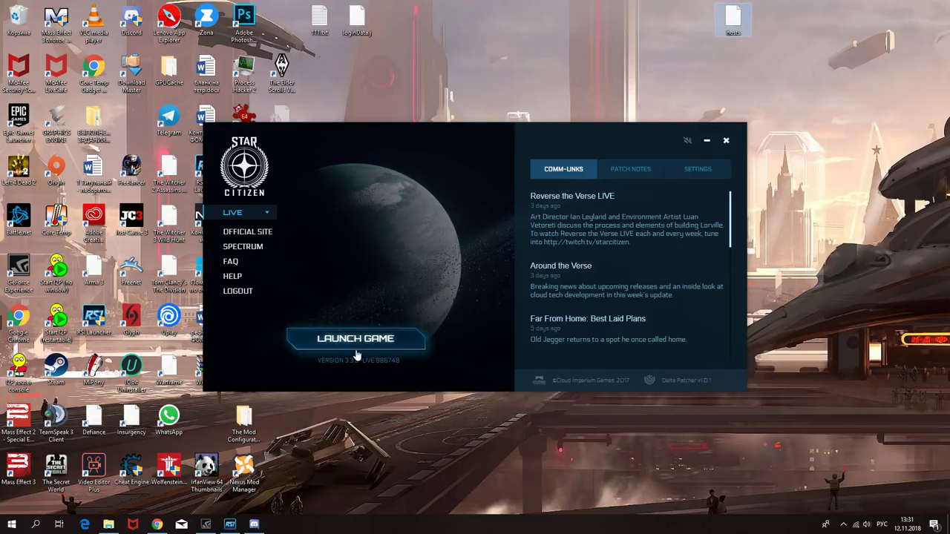